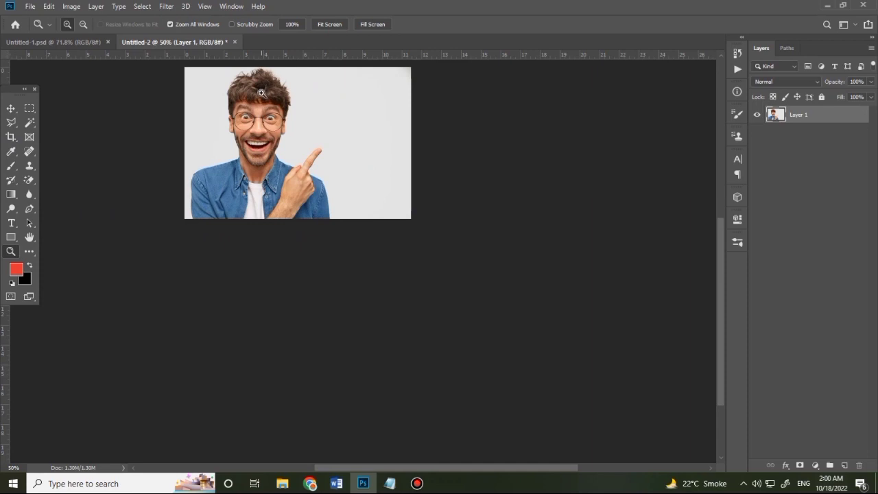
Step: Erase the plain grey background around the man in Untitled-2 with the Magic Eraser tool
{"action": "right_click", "coordinate": [28, 180]}
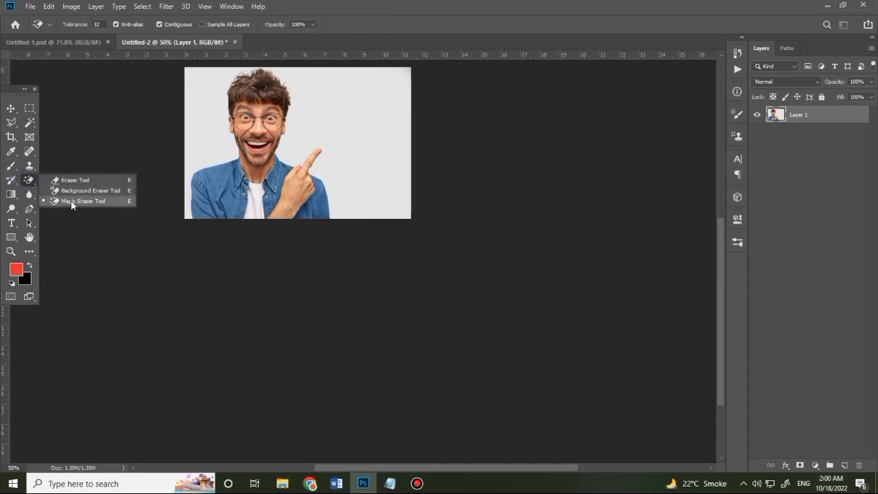
{"action": "left_click", "coordinate": [71, 200]}
{"action": "left_click", "coordinate": [356, 121]}
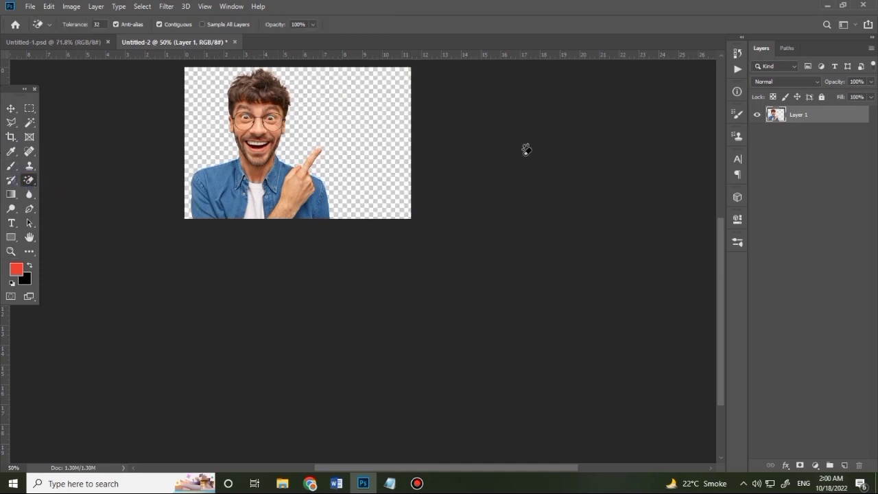
Step: Toggle the cutout layer's visibility off and on, and bring the layer into the Untitled-1.psd document
{"action": "left_click", "coordinate": [756, 116]}
{"action": "left_click", "coordinate": [756, 116]}
{"action": "left_click_drag", "start_coordinate": [815, 122], "coordinate": [471, 270]}
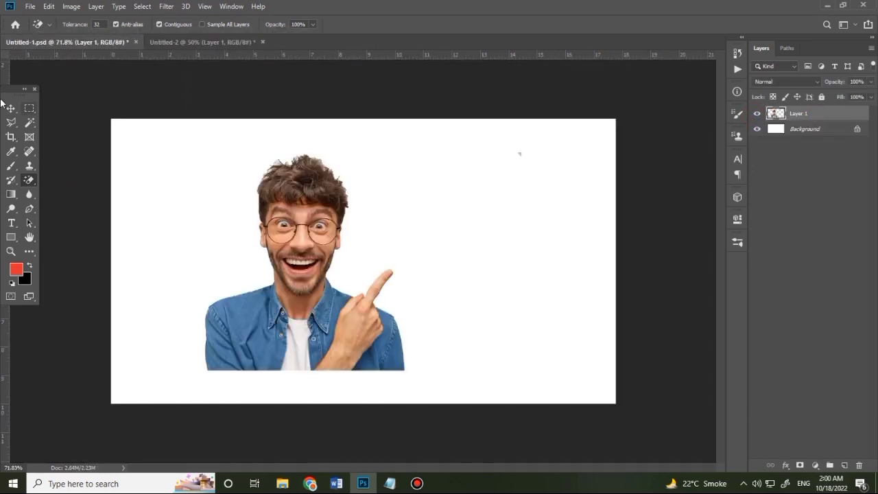
Step: Copy a rectangular selection around the man to a new layer and delete the original cutout layer
{"action": "left_click", "coordinate": [29, 108]}
{"action": "left_click_drag", "start_coordinate": [188, 139], "coordinate": [431, 394]}
{"action": "key", "text": "ctrl+j"}
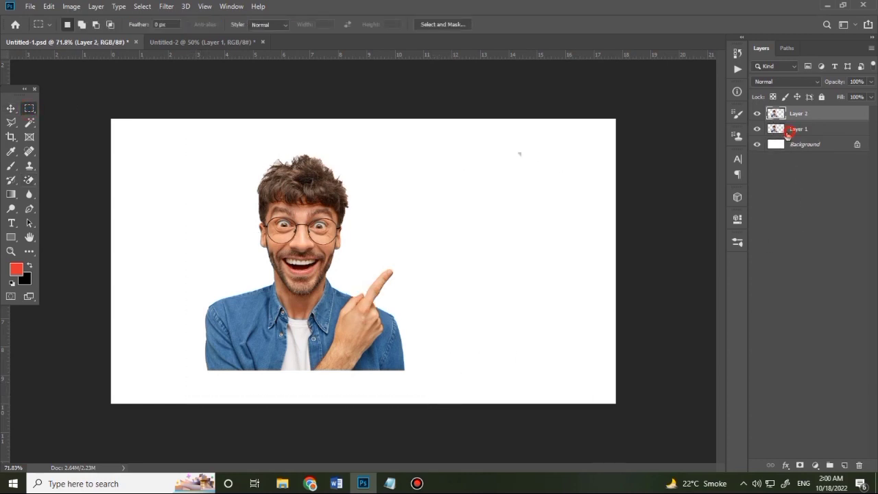
{"action": "left_click", "coordinate": [791, 129]}
{"action": "key", "text": "Delete"}
Step: Scale the man's layer to about 137% and position him on the left half of the canvas at full canvas height
{"action": "left_click", "coordinate": [792, 118]}
{"action": "key", "text": "ctrl+t"}
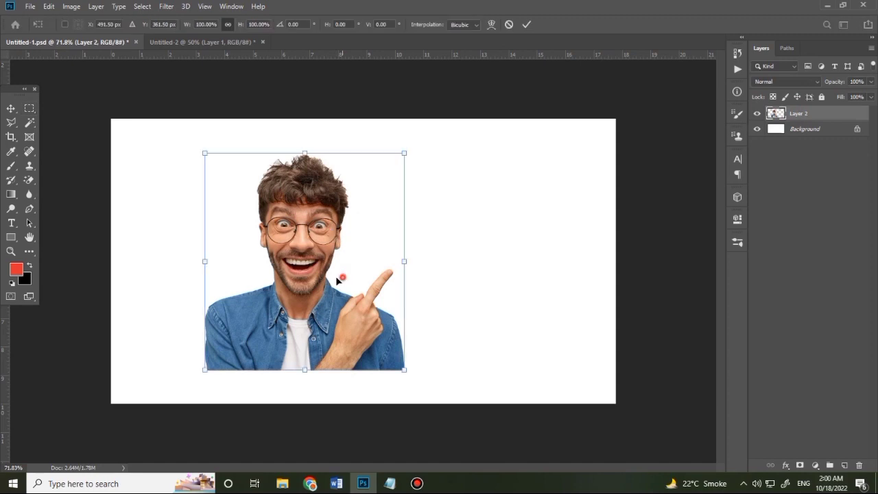
{"action": "left_click_drag", "start_coordinate": [336, 281], "coordinate": [247, 311]}
{"action": "left_click_drag", "start_coordinate": [312, 185], "coordinate": [333, 155]}
{"action": "left_click_drag", "start_coordinate": [244, 264], "coordinate": [271, 247]}
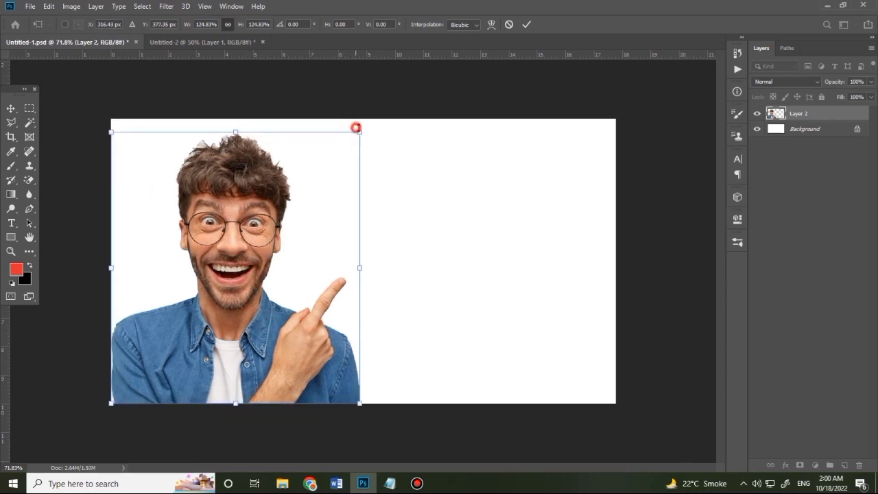
{"action": "left_click_drag", "start_coordinate": [356, 128], "coordinate": [372, 119]}
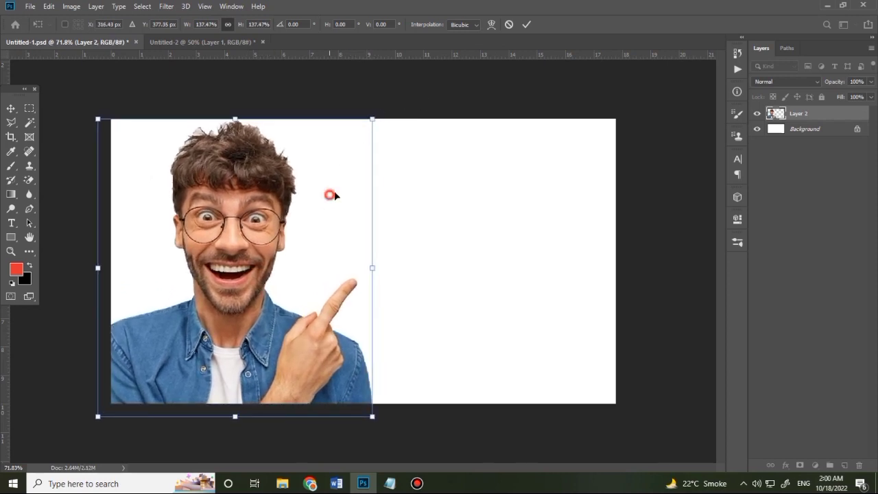
{"action": "left_click_drag", "start_coordinate": [330, 195], "coordinate": [337, 184]}
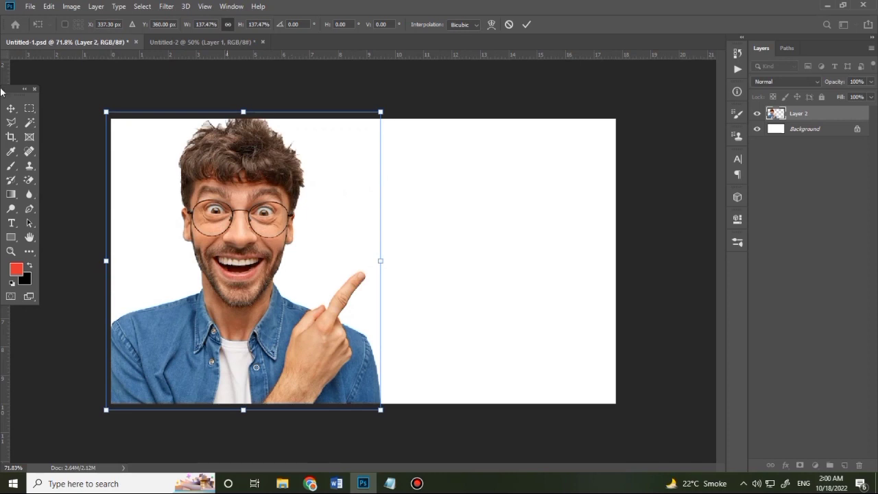
{"action": "left_click", "coordinate": [12, 110]}
{"action": "key", "text": "z"}
{"action": "left_click", "coordinate": [291, 278], "text": "alt"}
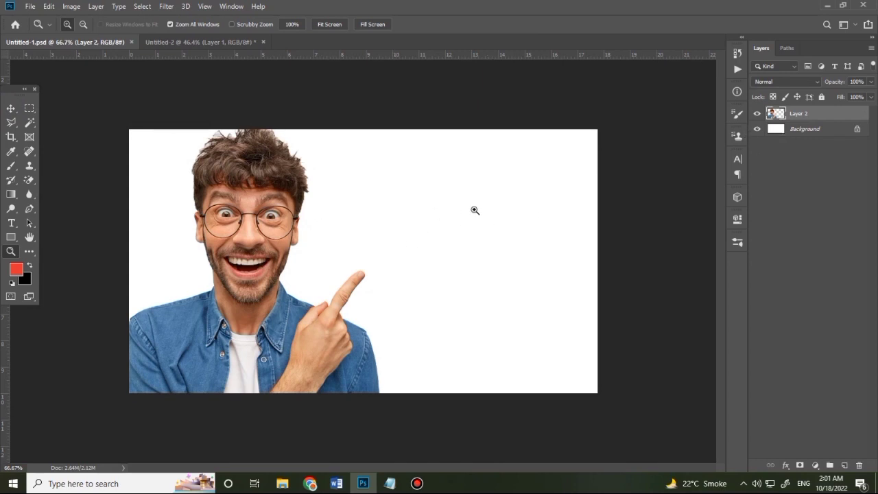
Step: Copy "how to create" from the Notepad notes and add it as a text line at the upper right of the canvas
{"action": "left_click", "coordinate": [390, 483]}
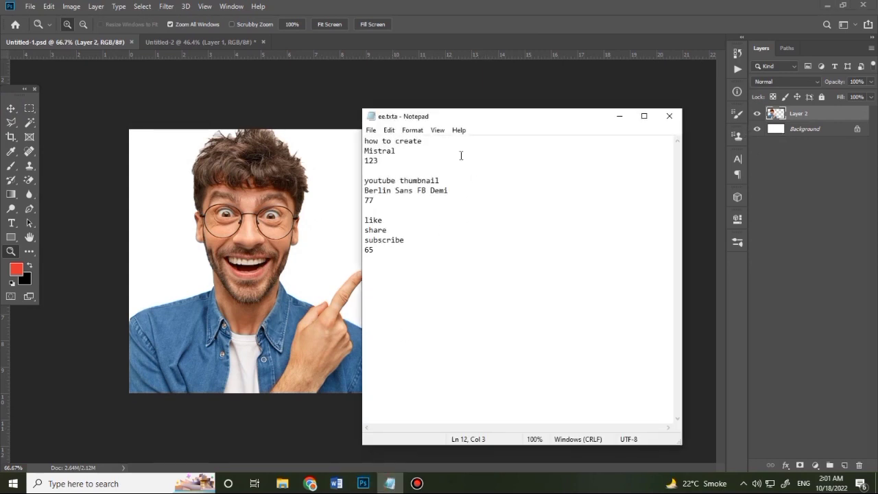
{"action": "left_click_drag", "start_coordinate": [434, 140], "coordinate": [360, 141]}
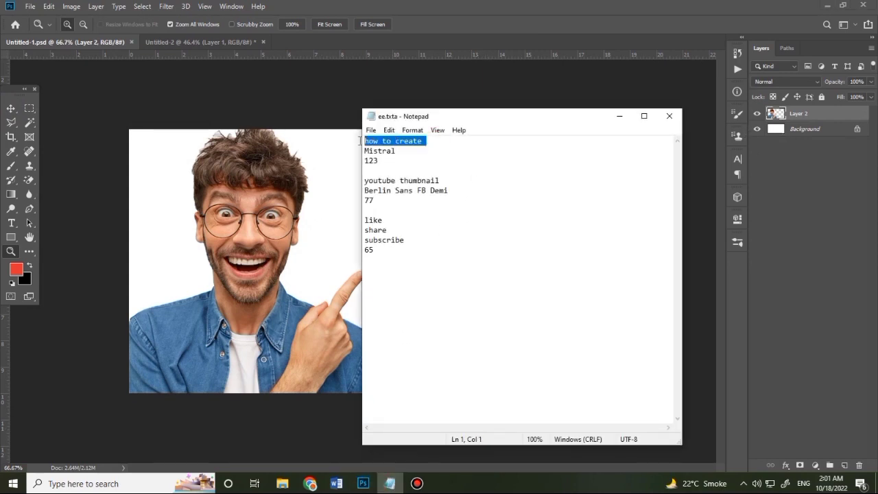
{"action": "left_click", "coordinate": [617, 118]}
{"action": "key", "text": "t"}
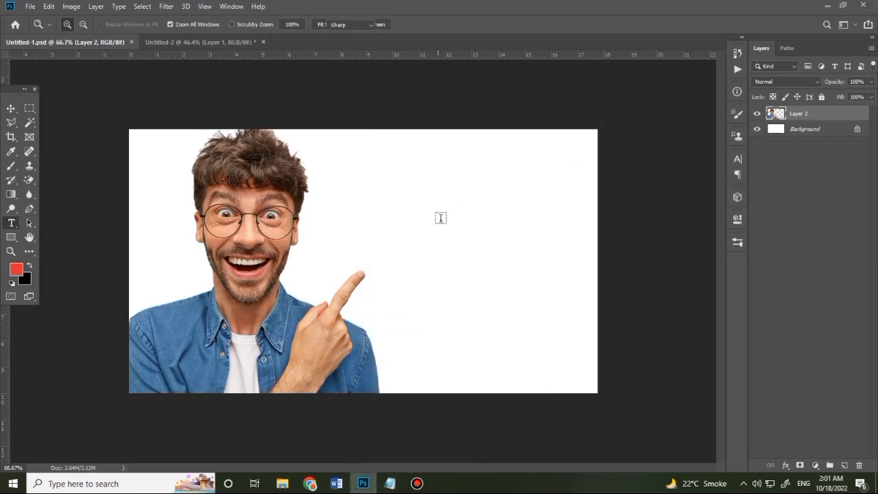
{"action": "left_click", "coordinate": [415, 191]}
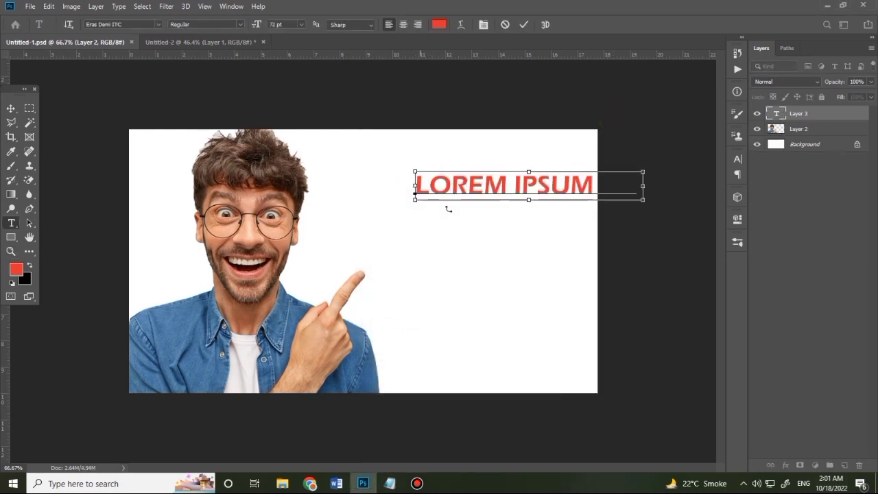
{"action": "type", "text": "HOW TO CREA"}
{"action": "left_click_drag", "start_coordinate": [503, 220], "coordinate": [437, 222]}
Step: Set the HOW TO CREATE text's font to Mistral, copying the font name from the Notepad notes
{"action": "left_click", "coordinate": [390, 483]}
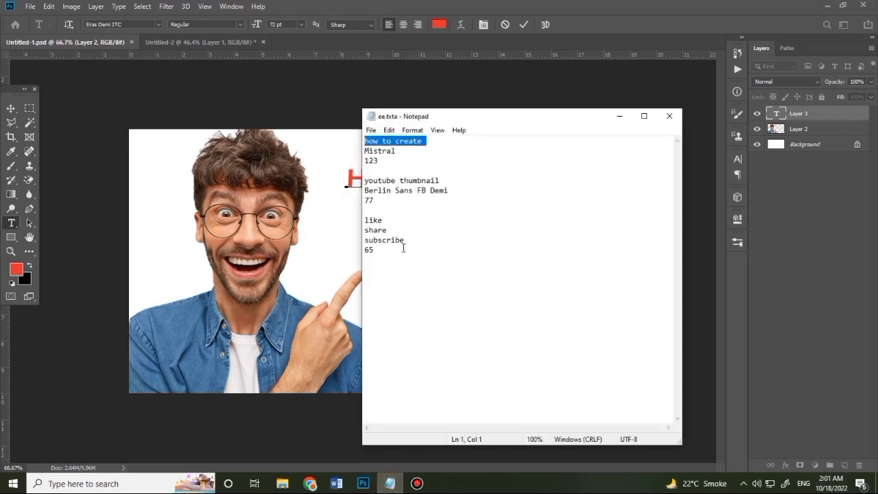
{"action": "double_click", "coordinate": [397, 153]}
{"action": "key", "text": "ctrl+c"}
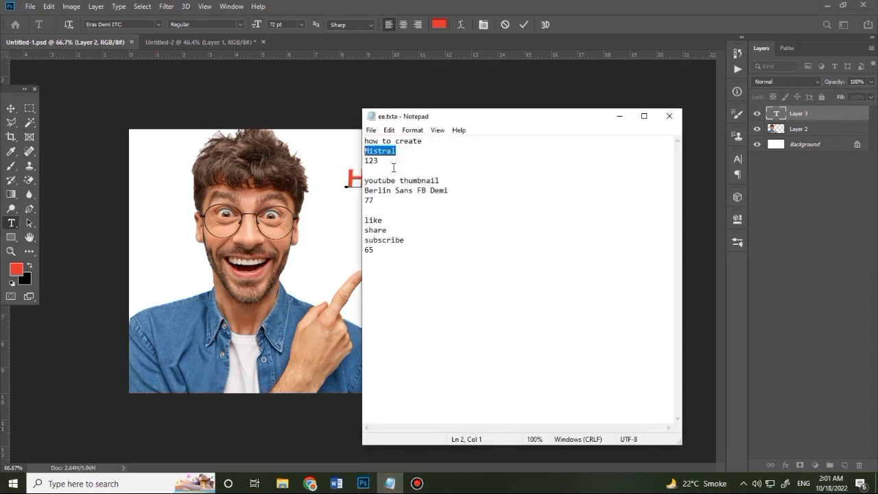
{"action": "left_click", "coordinate": [620, 117]}
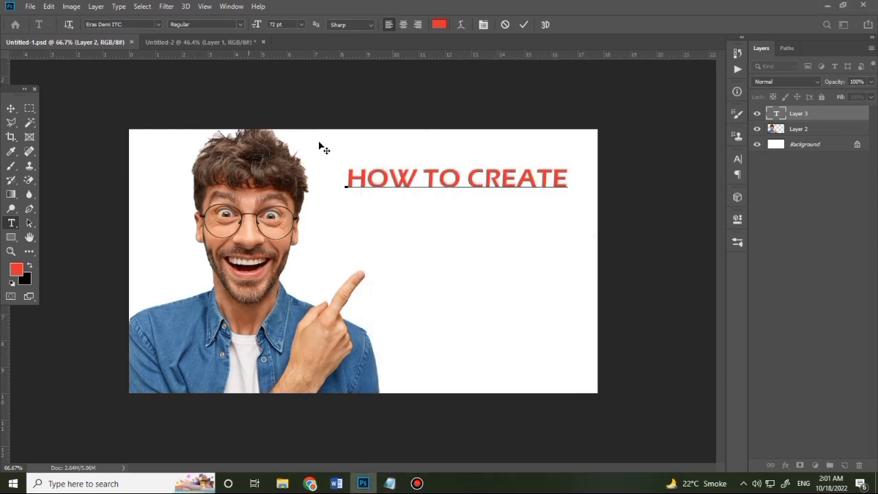
{"action": "double_click", "coordinate": [484, 177]}
{"action": "key", "text": "ctrl+a"}
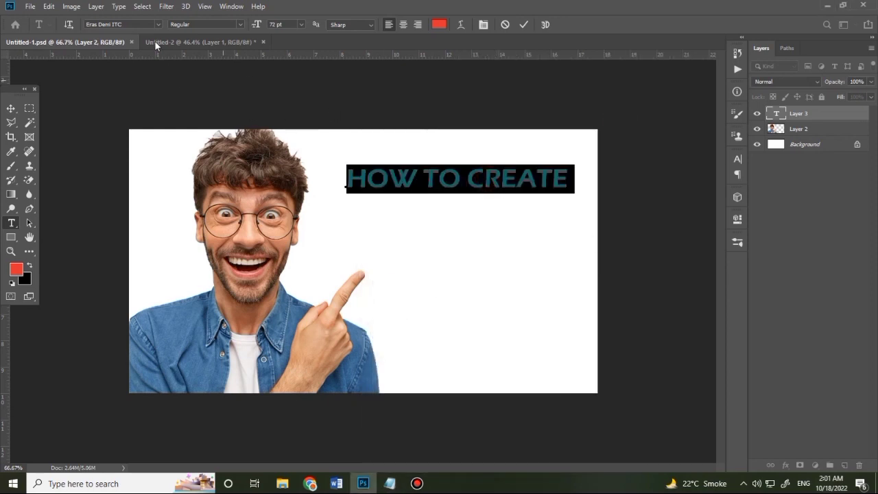
{"action": "left_click", "coordinate": [117, 24]}
{"action": "key", "text": "ctrl+v"}
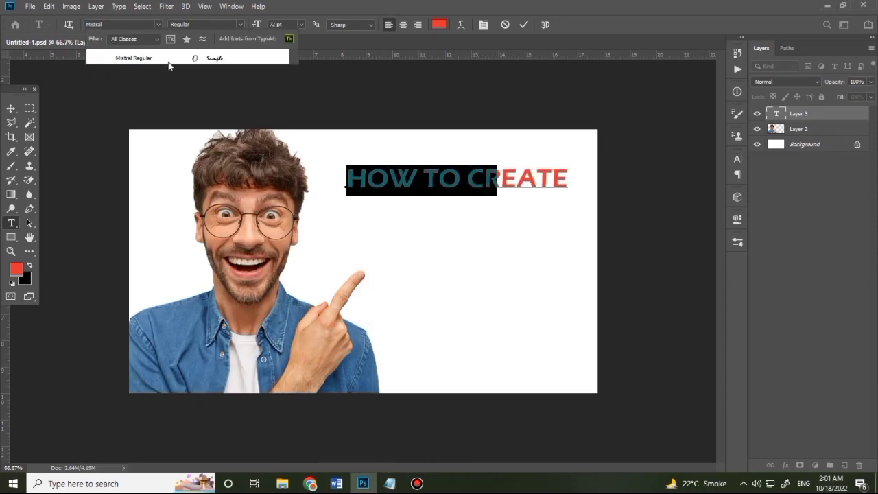
{"action": "left_click", "coordinate": [203, 58]}
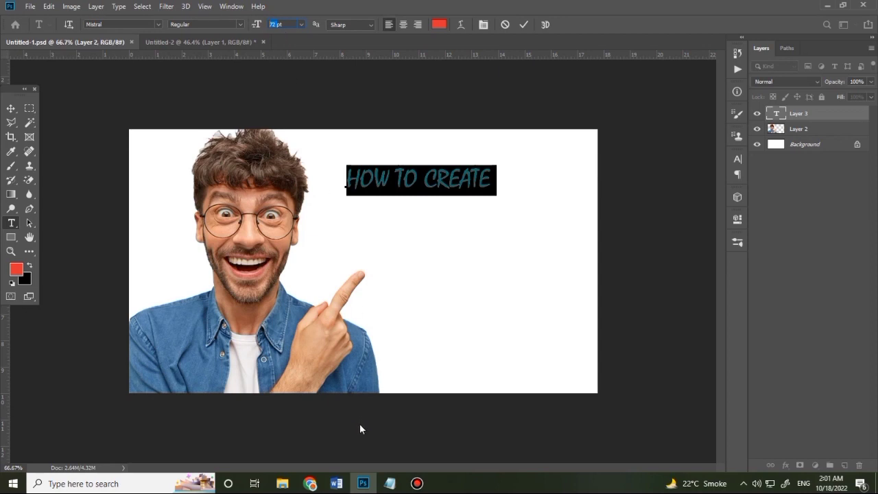
Step: Set the HOW TO CREATE text size to 123 pt as listed in Notepad, and shift the text fully inside the canvas
{"action": "left_click", "coordinate": [390, 483]}
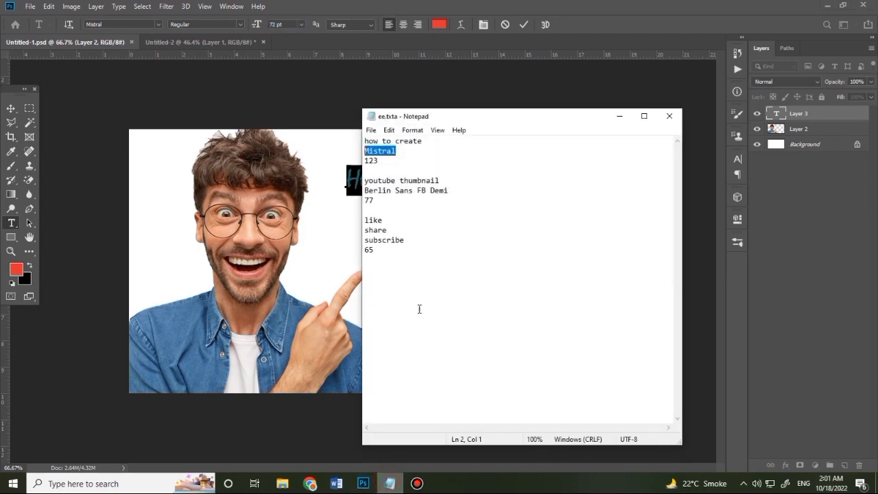
{"action": "left_click", "coordinate": [620, 116]}
{"action": "left_click", "coordinate": [280, 24]}
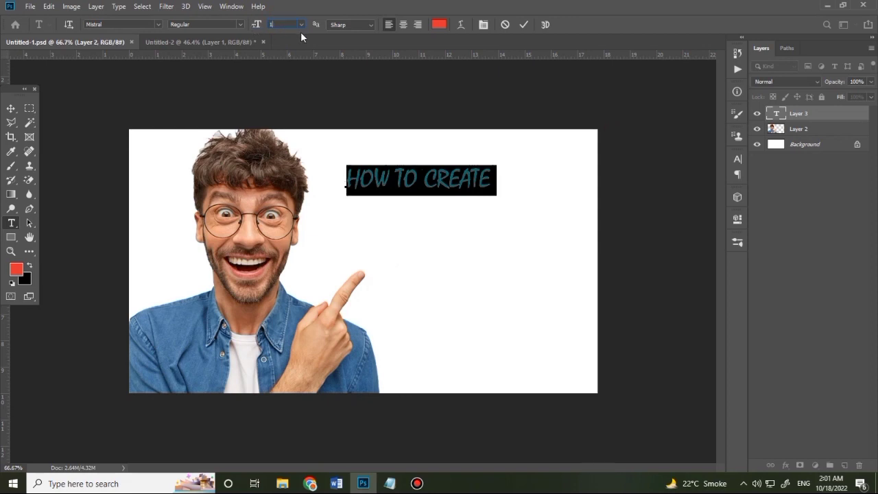
{"action": "key", "text": "Return"}
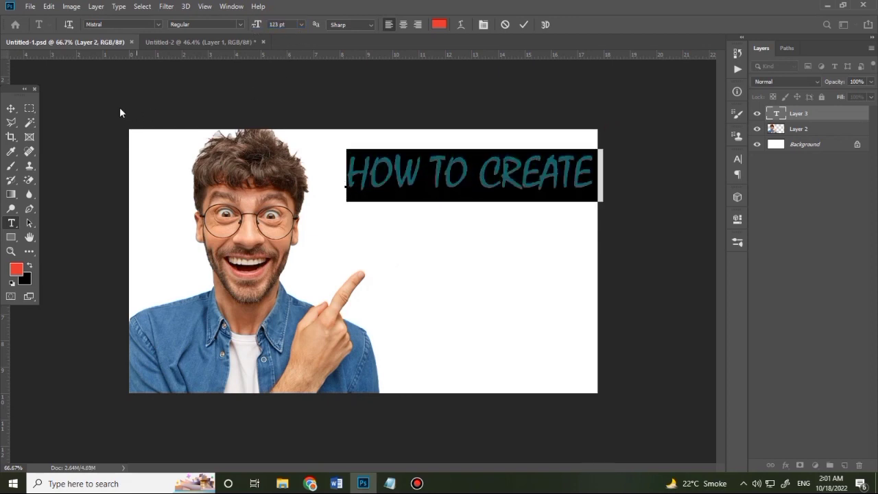
{"action": "left_click", "coordinate": [11, 109]}
{"action": "mouse_move", "coordinate": [486, 175]}
{"action": "left_mouse_down"}
{"action": "mouse_move", "coordinate": [460, 180]}
{"action": "mouse_move", "coordinate": [478, 185]}
{"action": "left_mouse_up"}
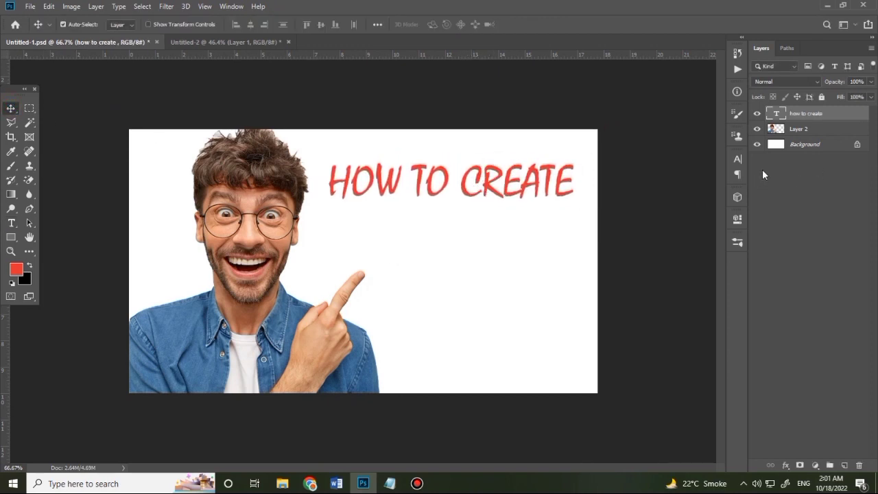
Step: Change the HOW TO CREATE text colour to black, 000000
{"action": "double_click", "coordinate": [775, 115]}
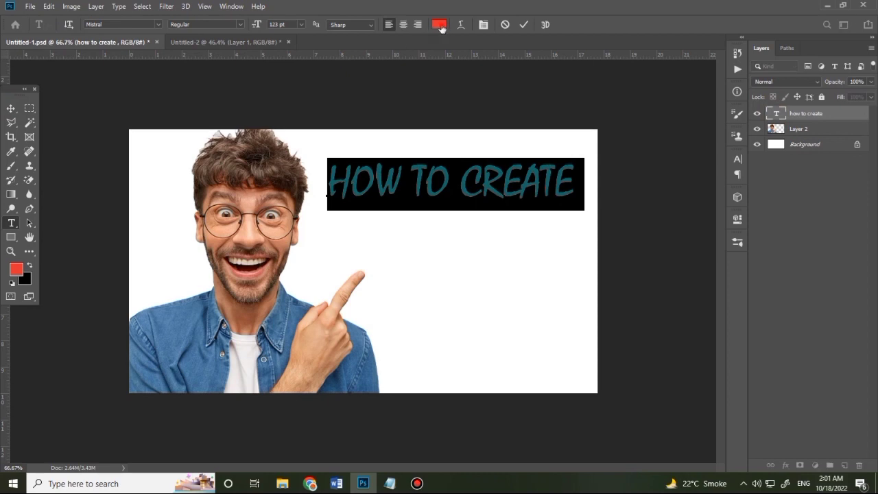
{"action": "left_click", "coordinate": [440, 24]}
{"action": "type", "text": "000000"}
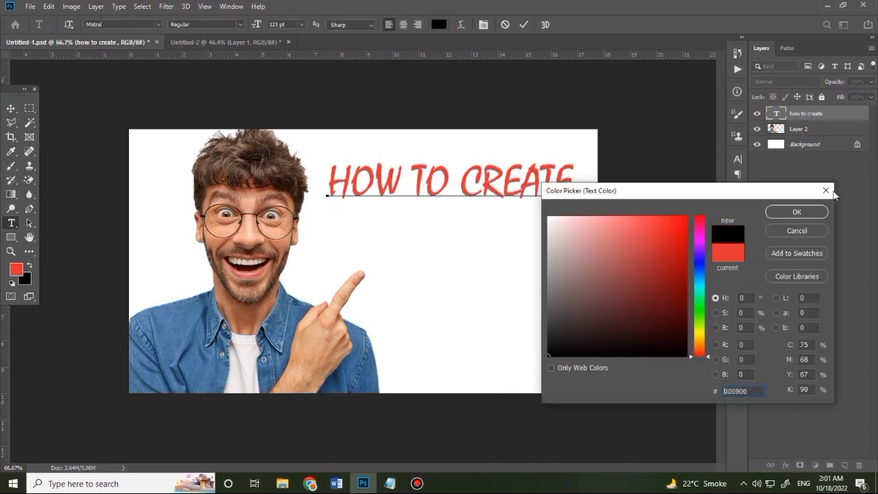
{"action": "left_click", "coordinate": [798, 211]}
{"action": "left_click", "coordinate": [11, 108]}
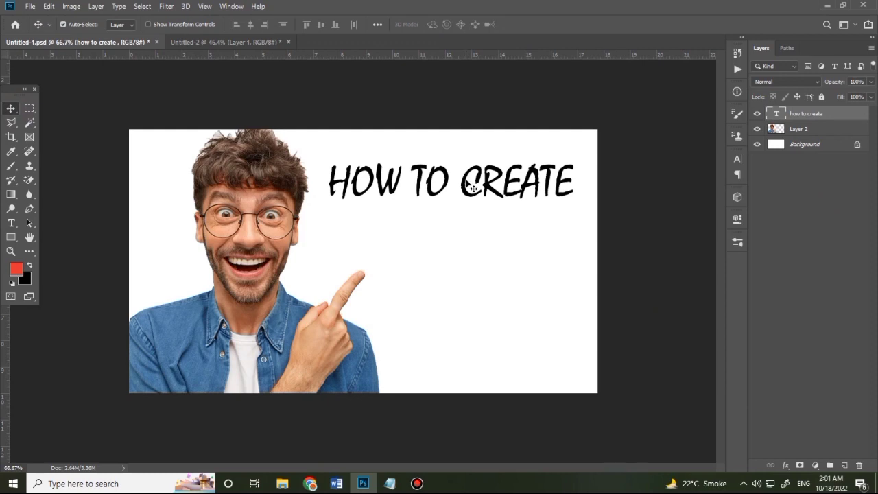
Step: Centre the HOW TO CREATE text both ways within a rectangular selection beside the man's head, deselect, and nudge the text slightly upward
{"action": "left_click", "coordinate": [29, 108]}
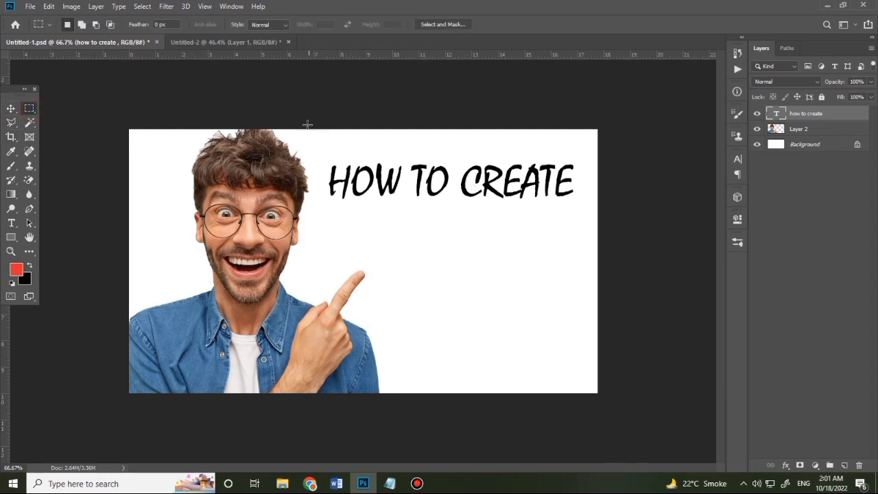
{"action": "left_click_drag", "start_coordinate": [313, 124], "coordinate": [625, 241]}
{"action": "left_click_drag", "start_coordinate": [469, 203], "coordinate": [309, 112]}
{"action": "left_click", "coordinate": [10, 108]}
{"action": "left_click", "coordinate": [321, 25]}
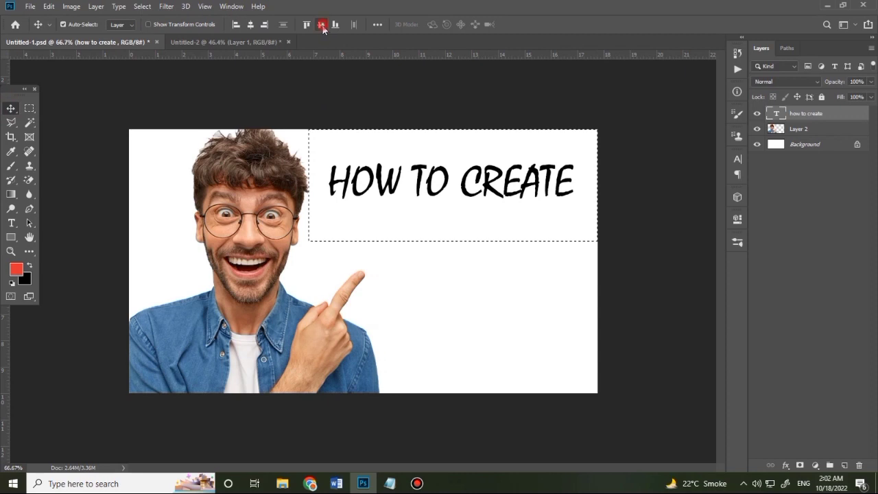
{"action": "left_click", "coordinate": [251, 25]}
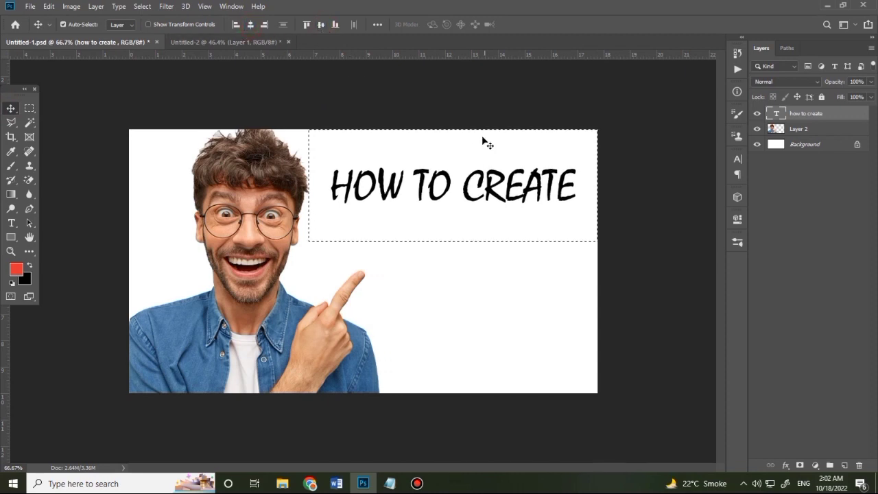
{"action": "key", "text": "ctrl+d"}
{"action": "left_click_drag", "start_coordinate": [426, 185], "coordinate": [425, 182]}
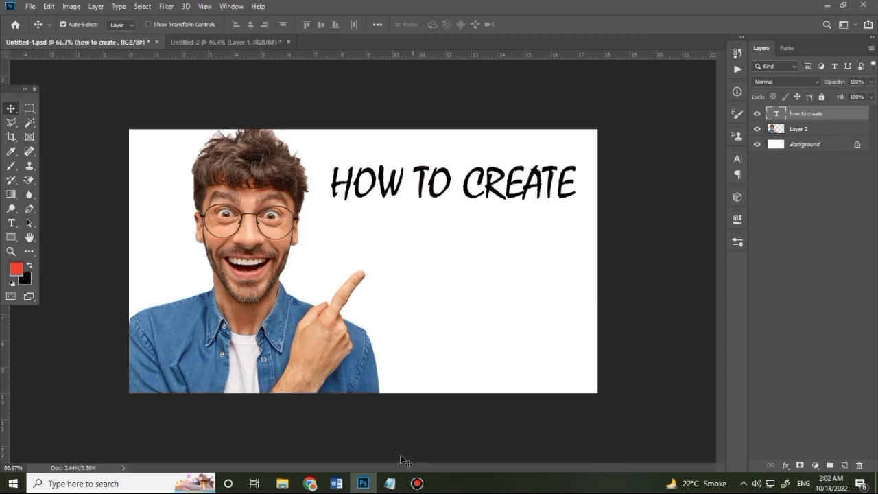
Step: Copy "youtube thumbnail" from the Notepad notes and place it as a new text line just below HOW TO CREATE
{"action": "left_click", "coordinate": [389, 484]}
{"action": "left_click_drag", "start_coordinate": [442, 181], "coordinate": [358, 180]}
{"action": "key", "text": "ctrl+c"}
{"action": "left_click", "coordinate": [619, 116]}
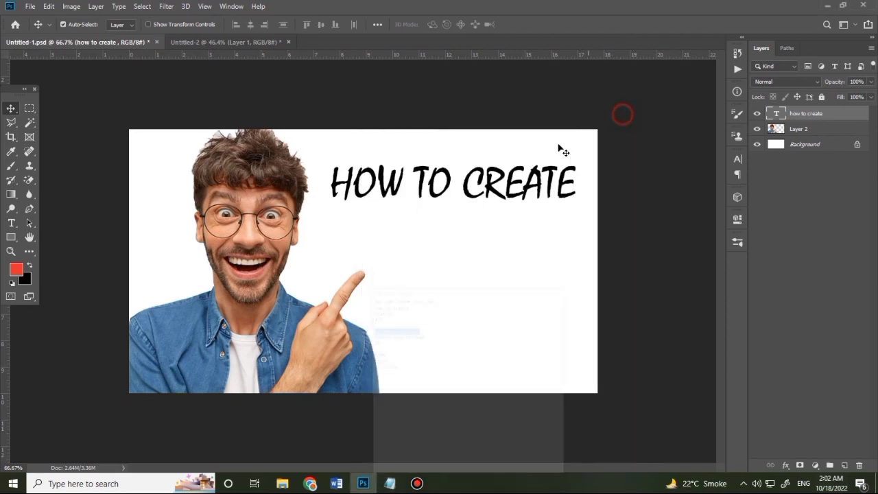
{"action": "key", "text": "t"}
{"action": "left_click", "coordinate": [410, 228]}
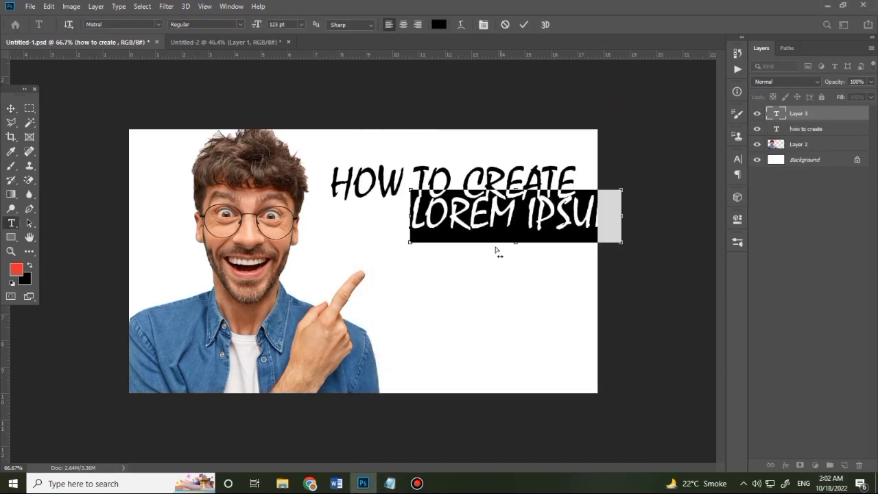
{"action": "key", "text": "ctrl+v"}
{"action": "left_click_drag", "start_coordinate": [477, 245], "coordinate": [405, 269]}
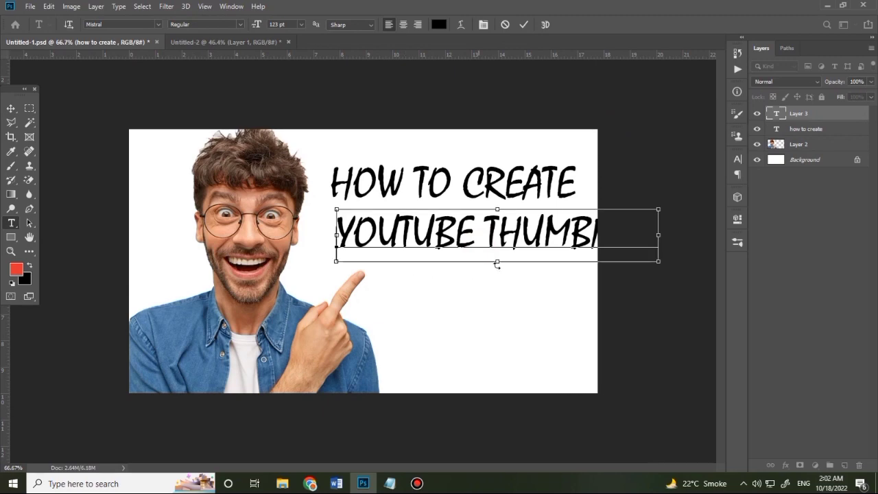
Step: Set the whole YOUTUBE THUMBNAIL text to the Berlin Sans FB Demi Bold font, copying the font name from the Notepad notes
{"action": "key", "text": "ctrl+a"}
{"action": "left_click", "coordinate": [388, 482]}
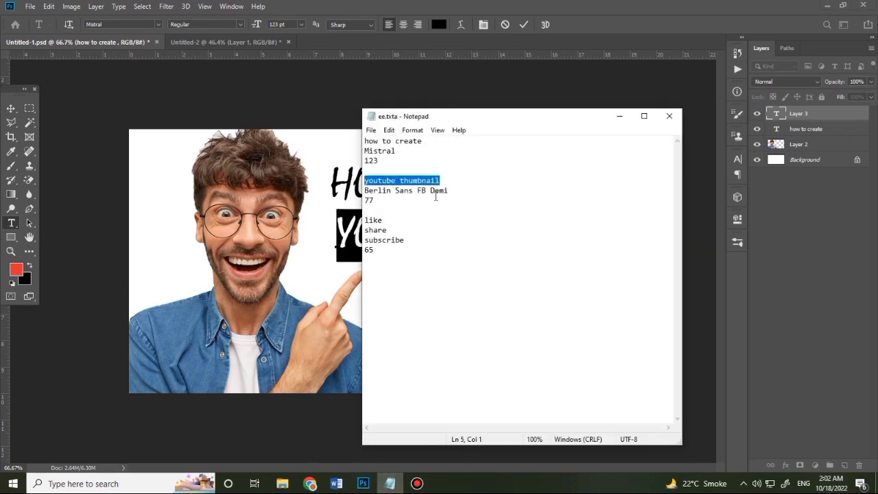
{"action": "left_click_drag", "start_coordinate": [456, 191], "coordinate": [364, 191]}
{"action": "key", "text": "ctrl+c"}
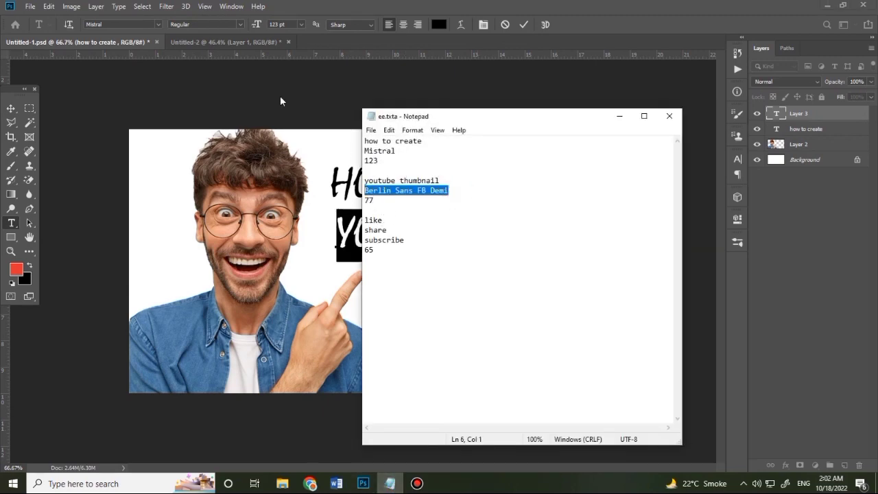
{"action": "left_click", "coordinate": [137, 26]}
{"action": "key", "text": "ctrl+v"}
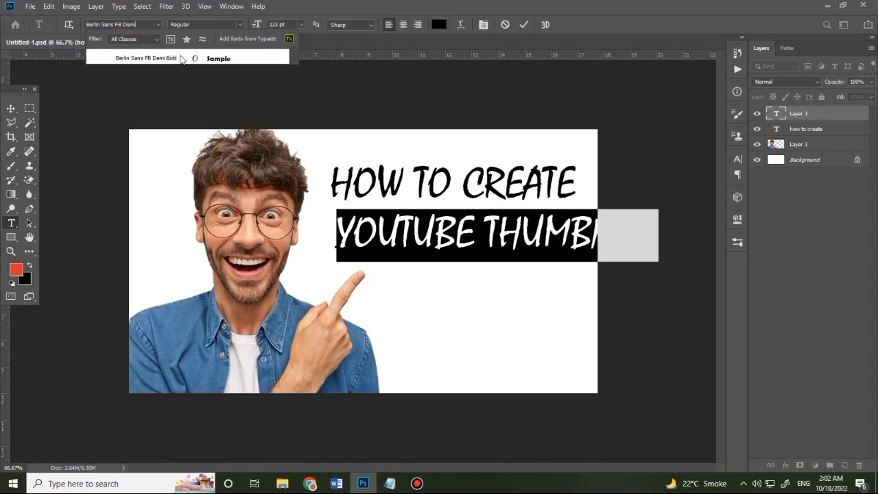
{"action": "key", "text": "Return"}
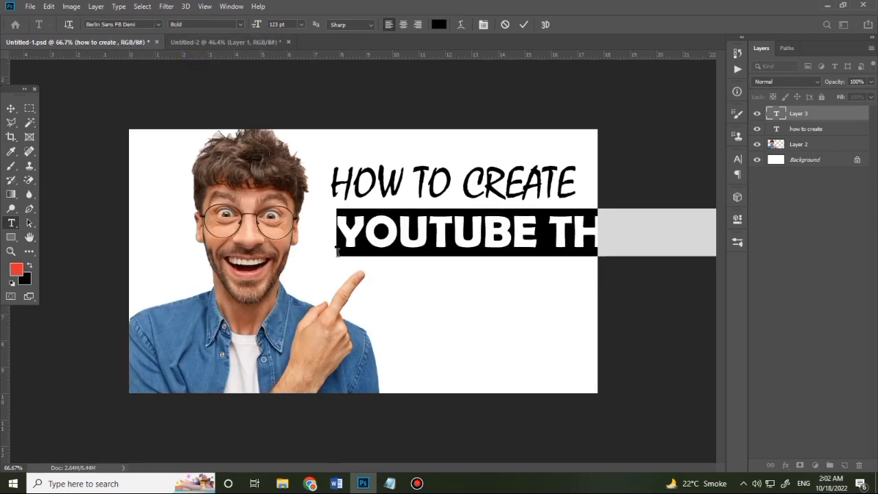
Step: Set the YOUTUBE THUMBNAIL text size to 77 pt as listed in Notepad, and move the text directly beneath HOW TO CREATE
{"action": "left_click", "coordinate": [390, 483]}
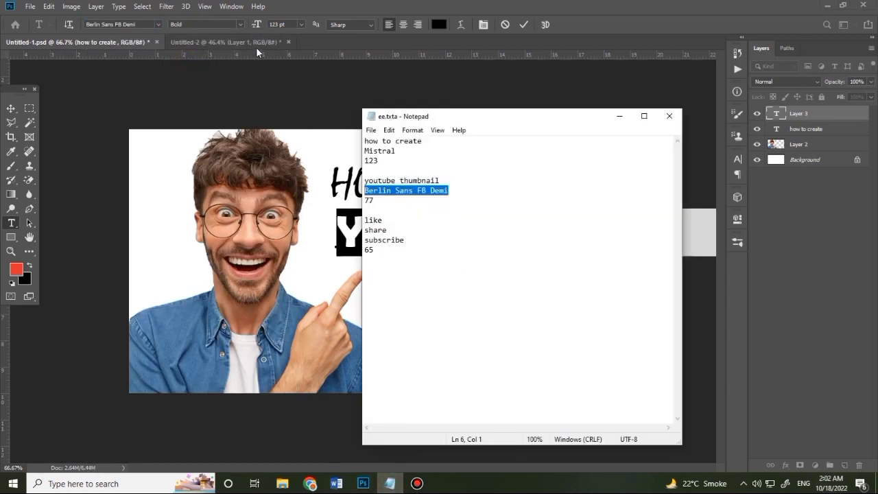
{"action": "left_click", "coordinate": [284, 26]}
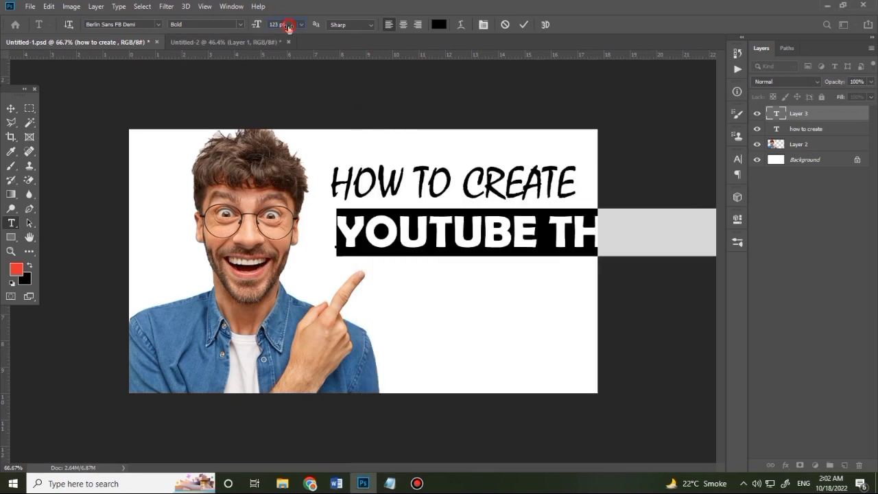
{"action": "left_click", "coordinate": [289, 26]}
{"action": "key", "text": "Return"}
{"action": "left_click", "coordinate": [11, 108]}
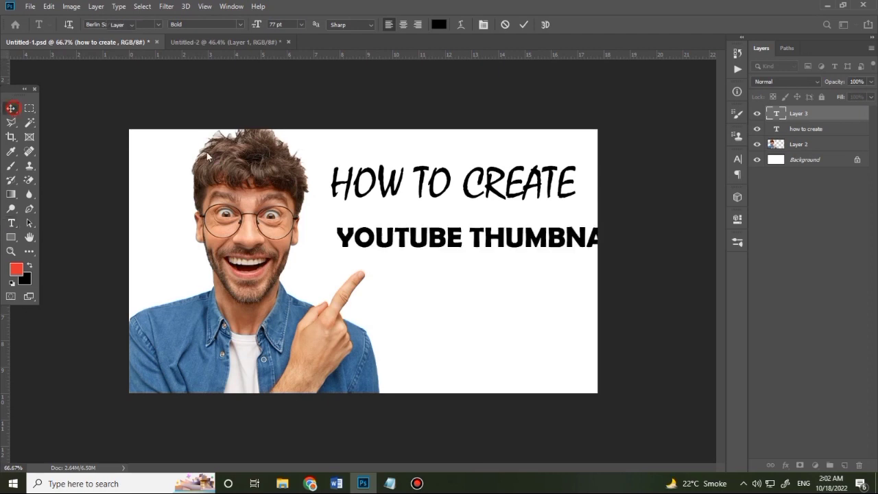
{"action": "left_click_drag", "start_coordinate": [496, 249], "coordinate": [463, 225]}
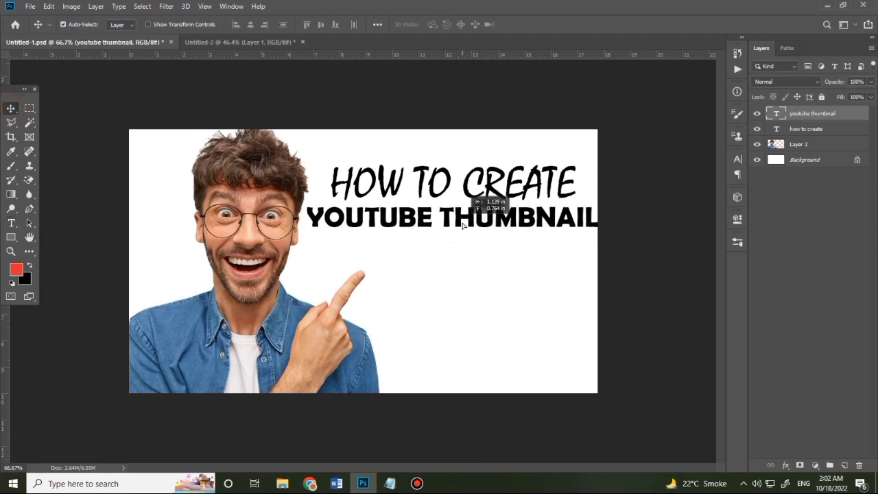
Step: Scale the YOUTUBE THUMBNAIL text proportionally to about 93% so it fits inside the canvas
{"action": "key", "text": "ctrl+t"}
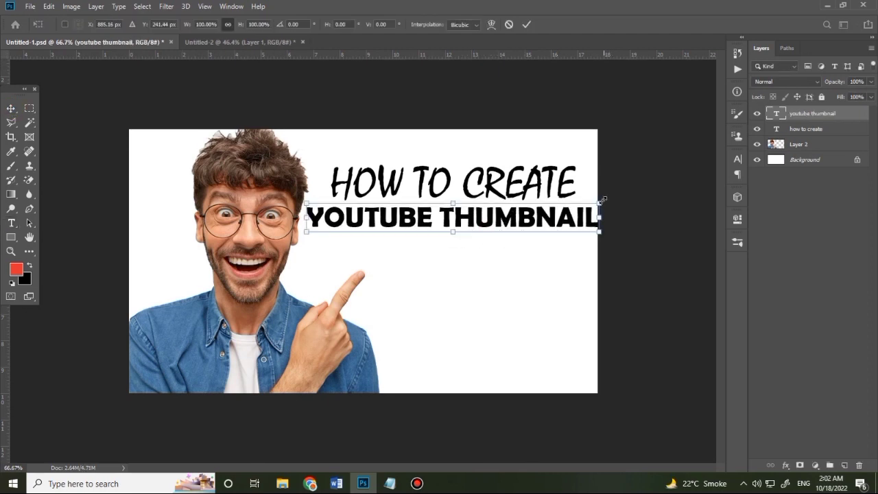
{"action": "left_click_drag", "start_coordinate": [604, 200], "coordinate": [590, 203]}
{"action": "left_click", "coordinate": [11, 108]}
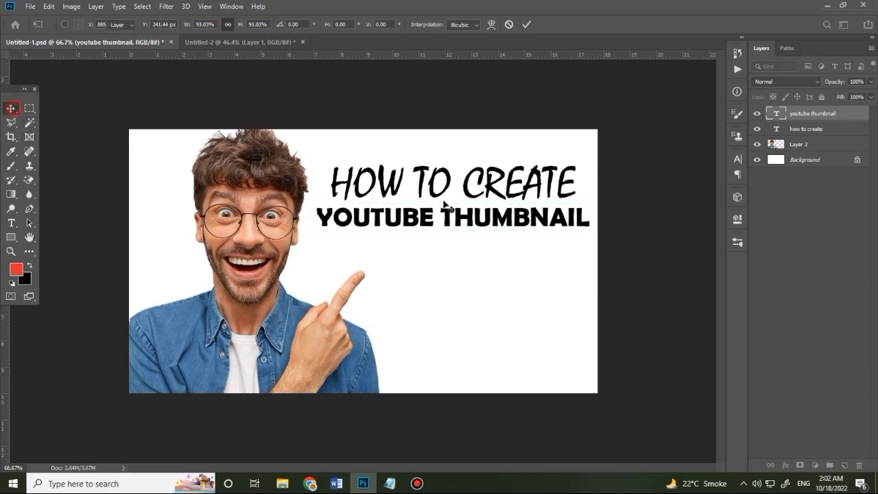
Step: Scale the HOW TO CREATE text proportionally to about 88% and move it up, centred above YOUTUBE THUMBNAIL
{"action": "left_click", "coordinate": [496, 193]}
{"action": "key", "text": "ctrl+t"}
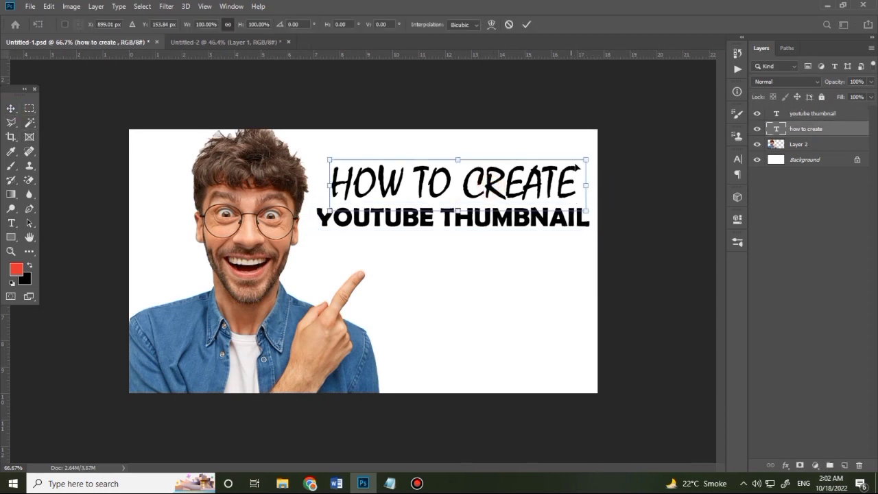
{"action": "left_click_drag", "start_coordinate": [585, 159], "coordinate": [571, 163]}
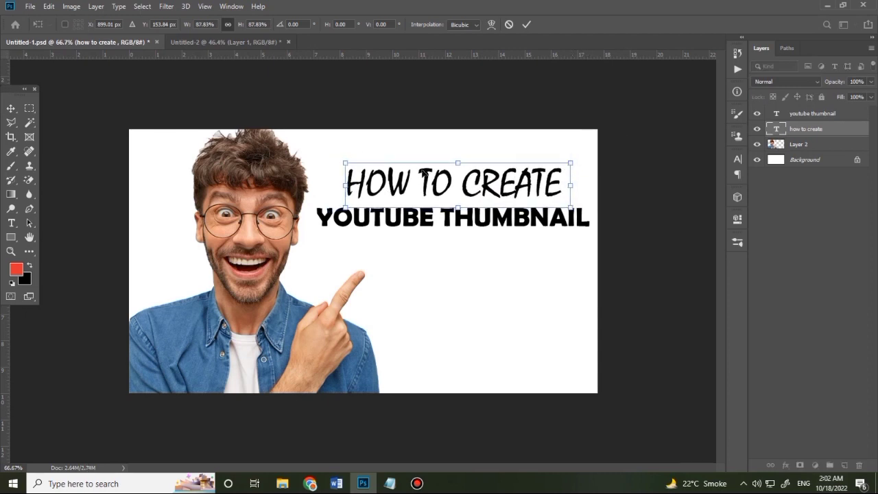
{"action": "left_click_drag", "start_coordinate": [446, 181], "coordinate": [441, 168]}
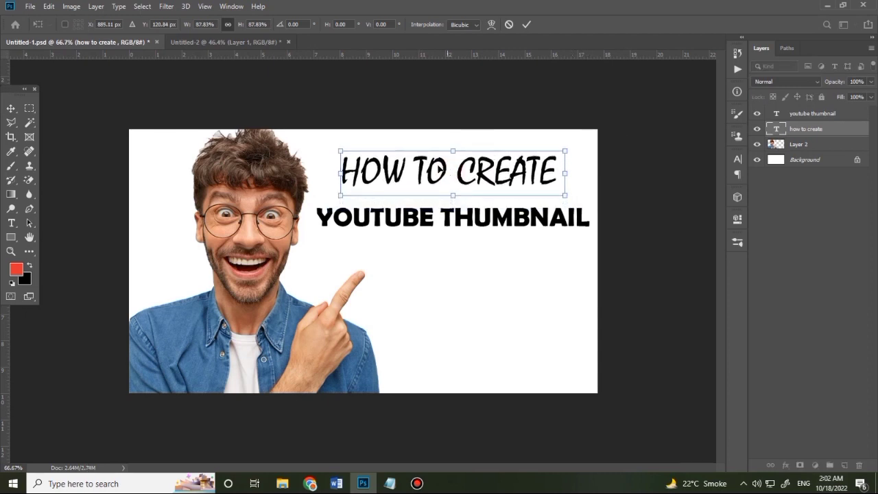
{"action": "left_click", "coordinate": [10, 107]}
Step: Move YOUTUBE THUMBNAIL up closer to HOW TO CREATE and scale it proportionally to about 92.5%
{"action": "left_click_drag", "start_coordinate": [492, 222], "coordinate": [490, 212]}
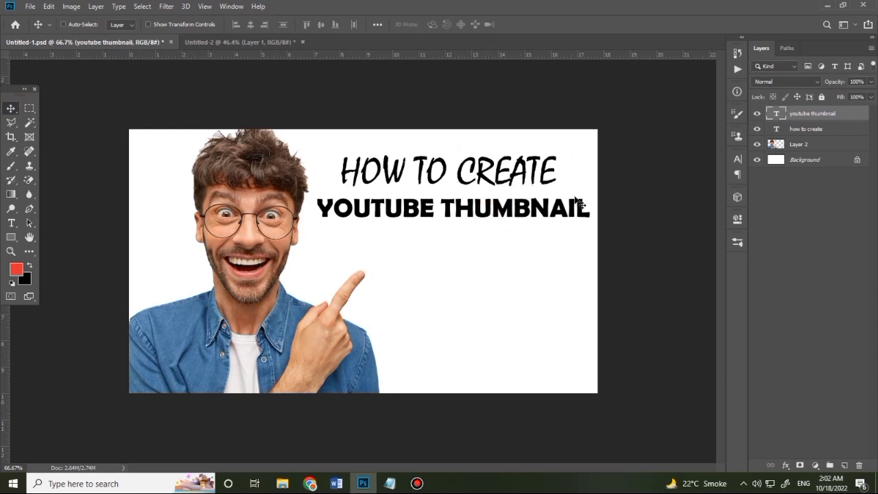
{"action": "key", "text": "ctrl+t"}
{"action": "left_click_drag", "start_coordinate": [591, 194], "coordinate": [581, 197]}
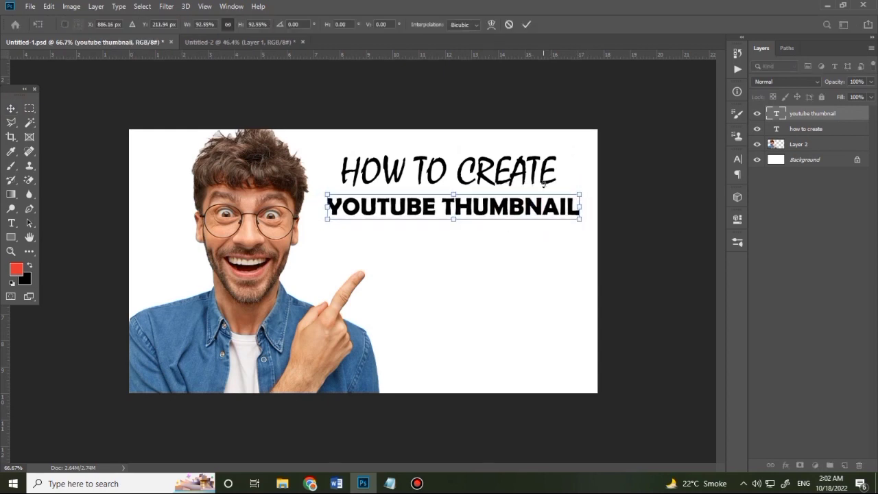
{"action": "key", "text": "Return"}
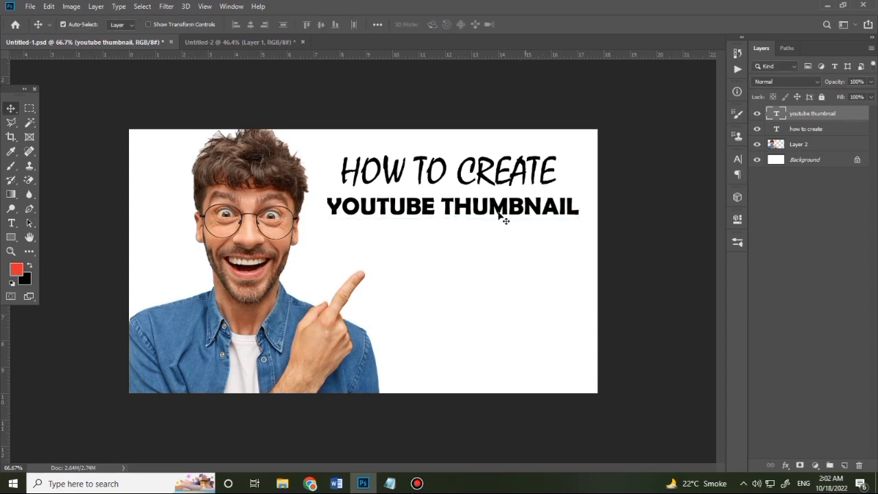
Step: Change the YOUTUBE THUMBNAIL text colour to red, df2525
{"action": "double_click", "coordinate": [775, 114]}
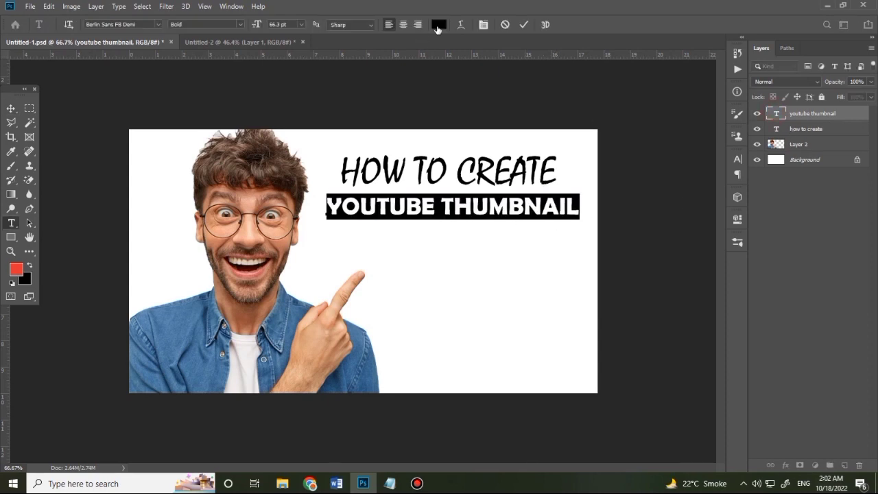
{"action": "left_click", "coordinate": [438, 25]}
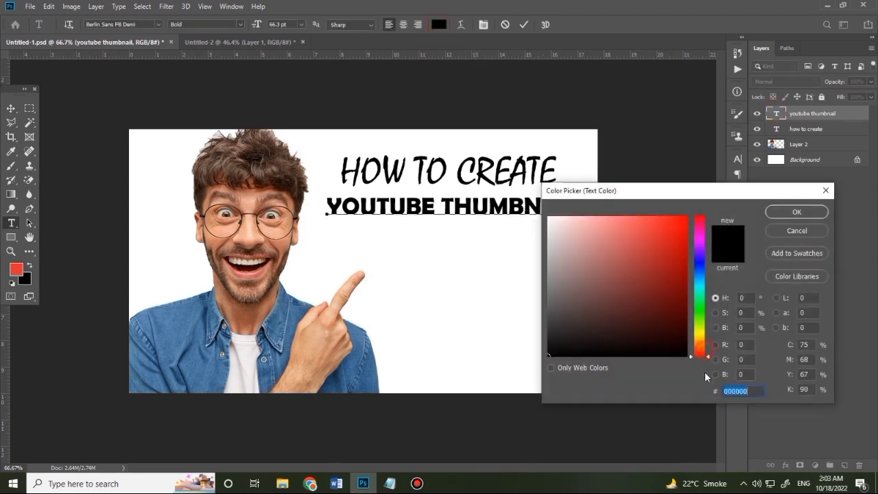
{"action": "left_click", "coordinate": [672, 234]}
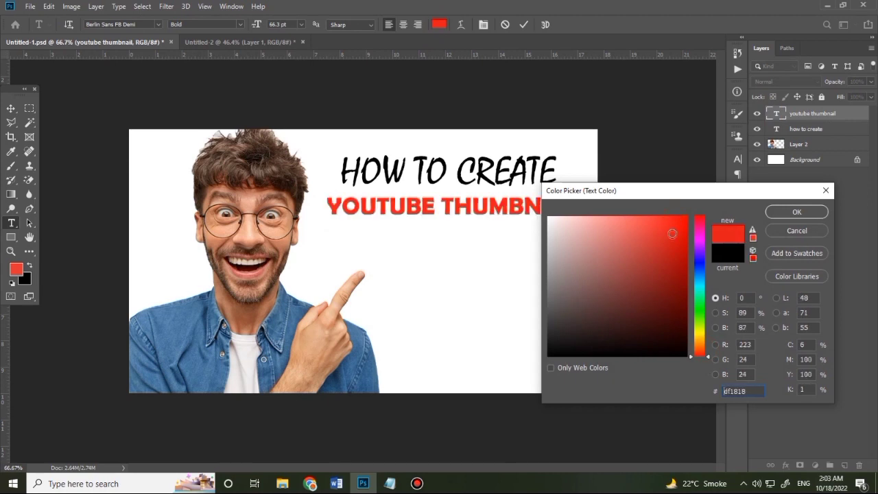
{"action": "left_click", "coordinate": [672, 236]}
{"action": "left_click", "coordinate": [669, 241]}
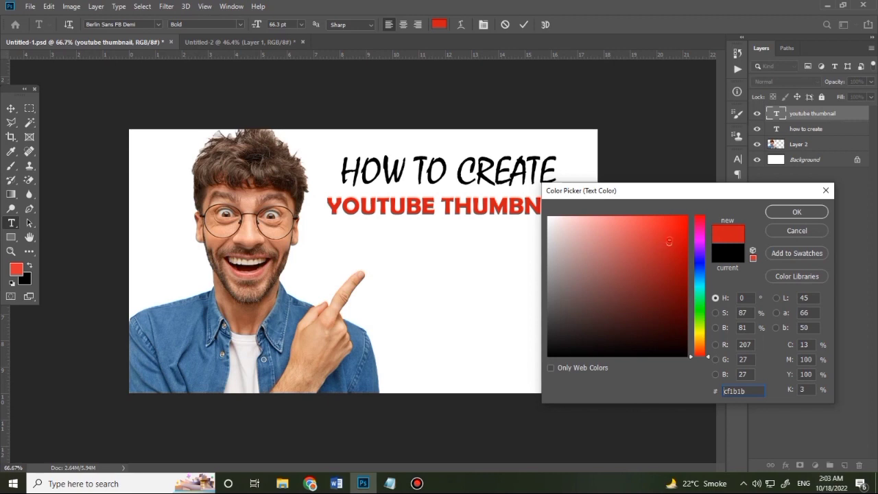
{"action": "left_click_drag", "start_coordinate": [669, 242], "coordinate": [664, 234]}
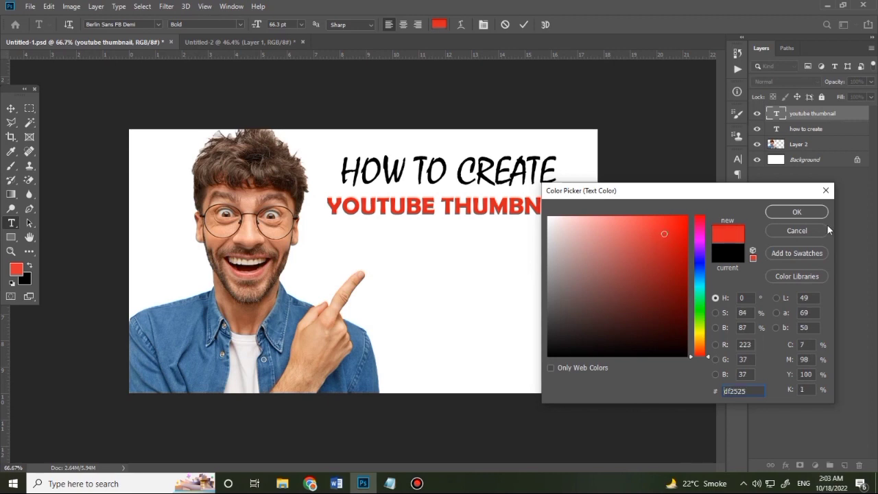
{"action": "left_click", "coordinate": [795, 211]}
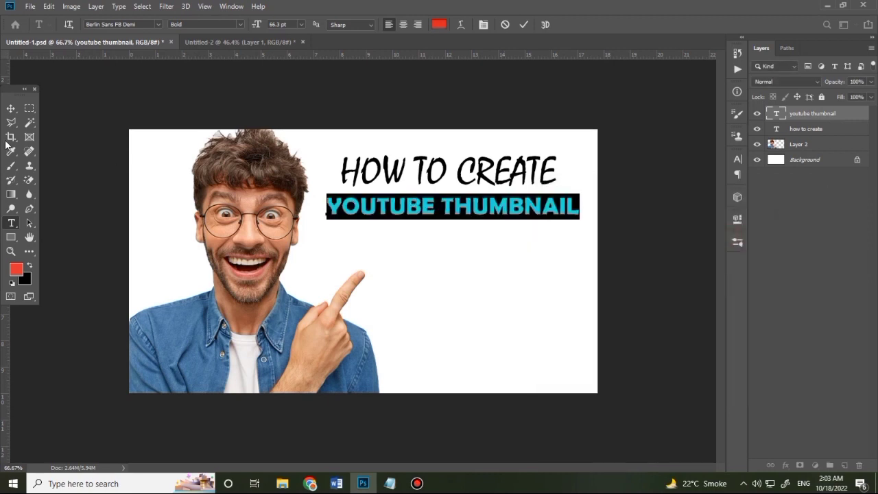
{"action": "left_click", "coordinate": [11, 108]}
Step: Group the two text layers, centre the group both ways within a rectangular selection beside the man's head, and deselect
{"action": "left_click", "coordinate": [794, 129], "text": "shift"}
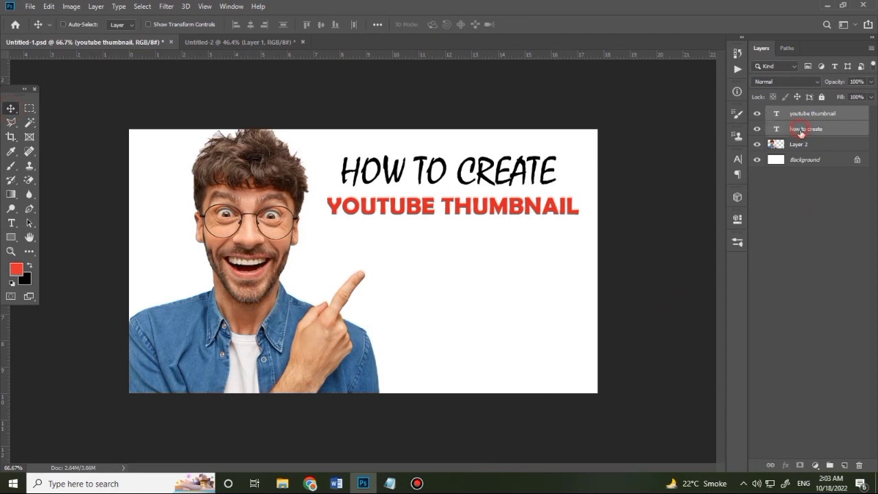
{"action": "key", "text": "ctrl+g"}
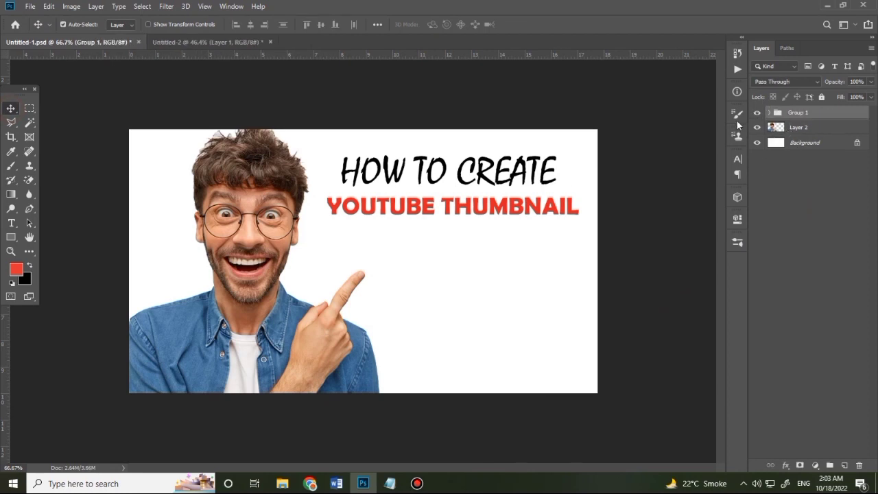
{"action": "left_click", "coordinate": [29, 108]}
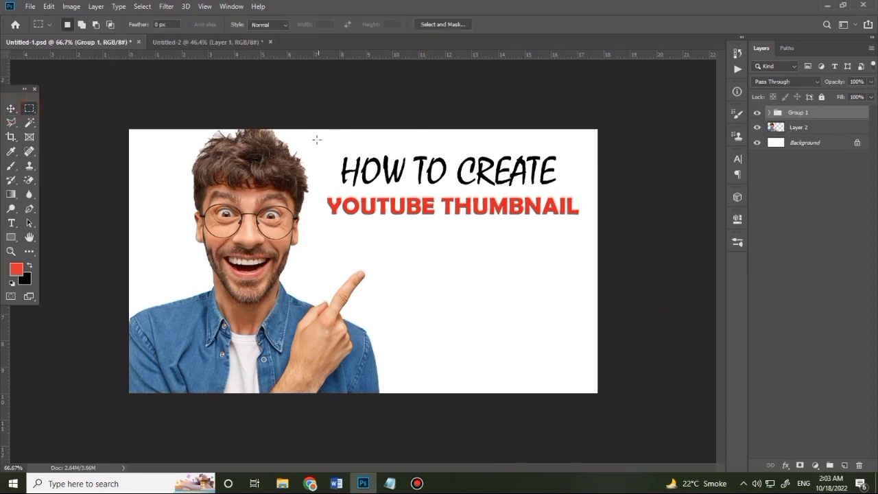
{"action": "left_click_drag", "start_coordinate": [311, 122], "coordinate": [608, 244]}
{"action": "left_click", "coordinate": [11, 107]}
{"action": "left_click", "coordinate": [322, 25]}
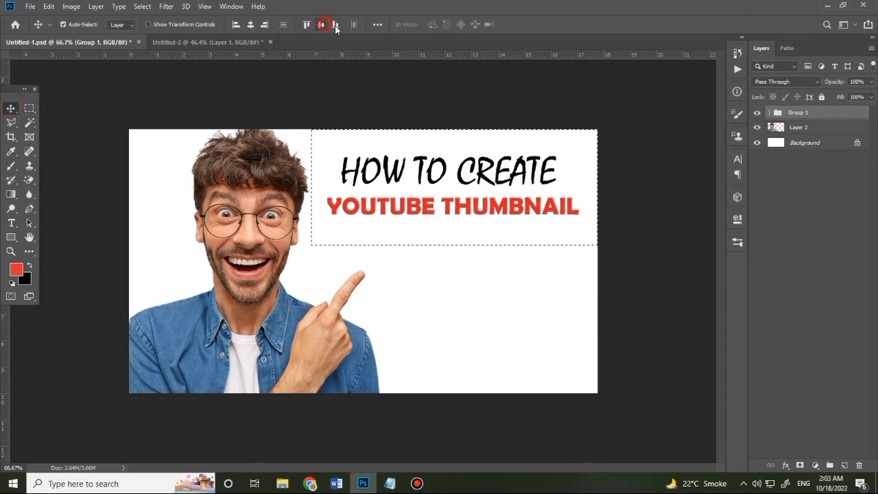
{"action": "left_click", "coordinate": [251, 25]}
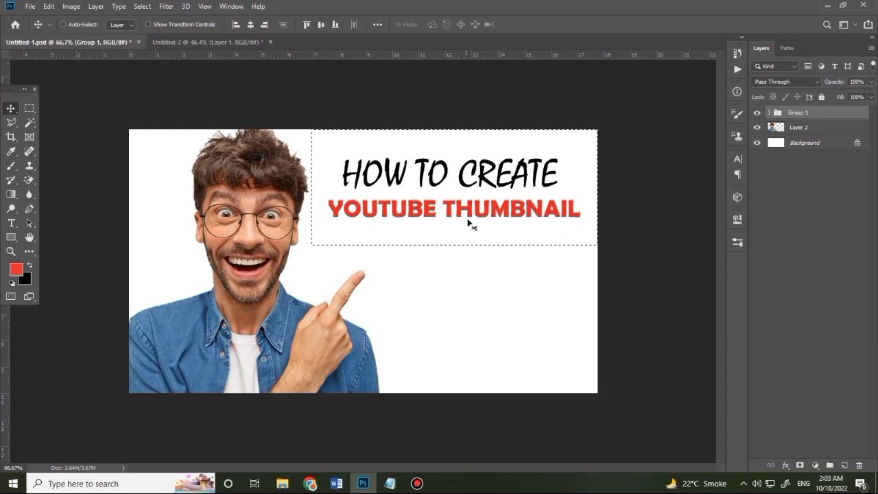
{"action": "key", "text": "ctrl+d"}
{"action": "left_click", "coordinate": [466, 184]}
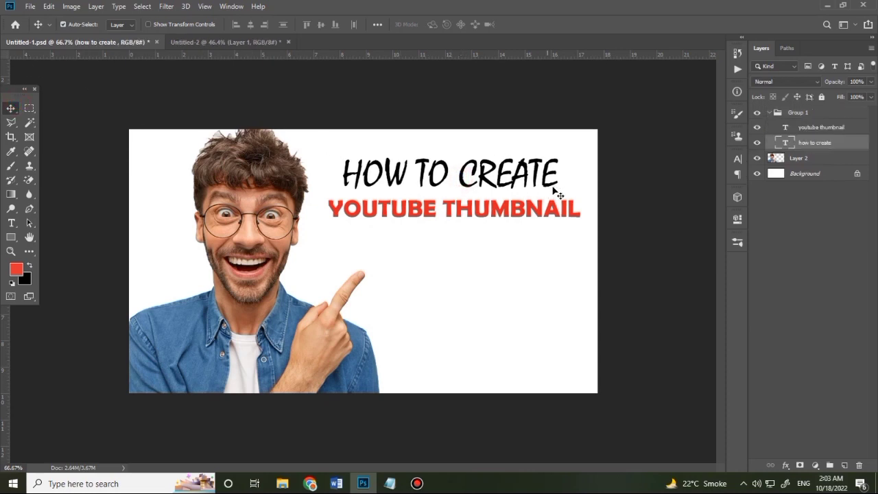
{"action": "left_click", "coordinate": [770, 114]}
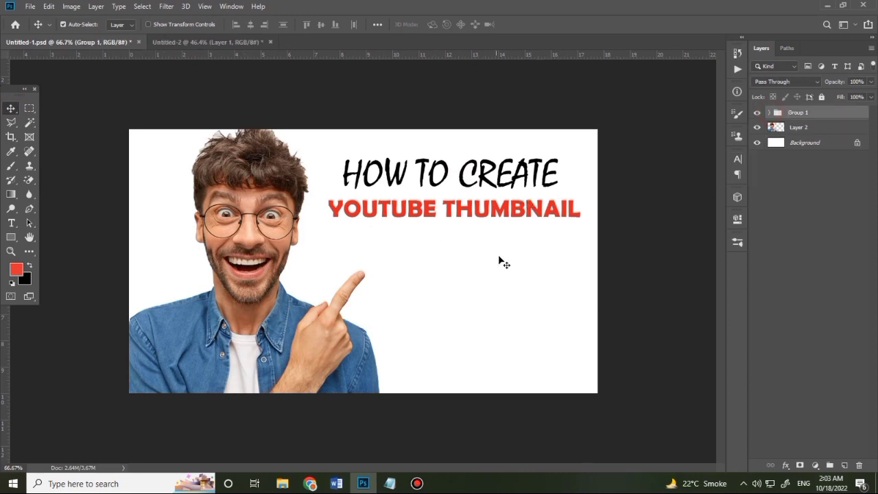
Step: Copy "like" from the Notepad notes and place it as a new text line in the empty area below the title
{"action": "left_click", "coordinate": [390, 483]}
{"action": "left_click_drag", "start_coordinate": [386, 219], "coordinate": [359, 221]}
{"action": "key", "text": "ctrl+c"}
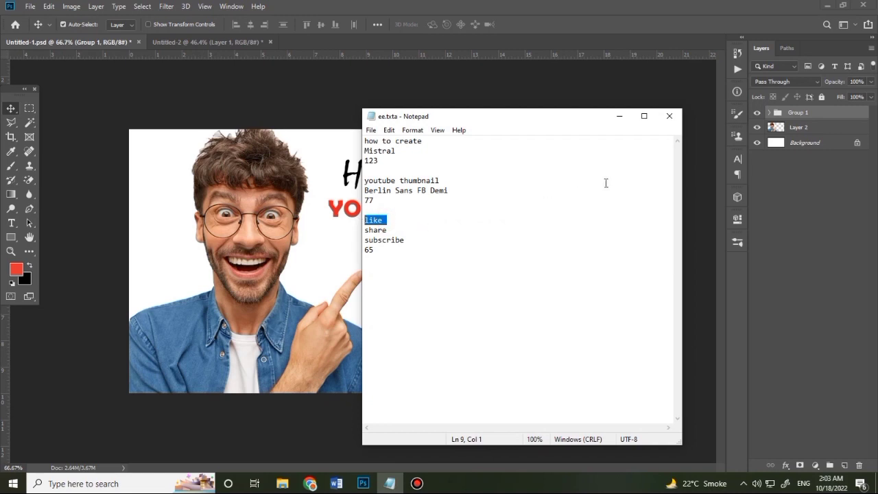
{"action": "left_click", "coordinate": [619, 117]}
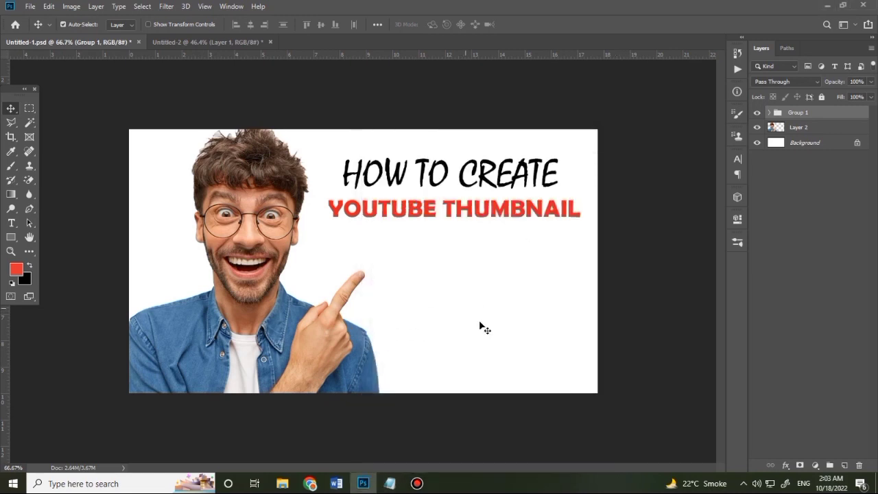
{"action": "key", "text": "t"}
{"action": "left_click", "coordinate": [498, 310]}
{"action": "key", "text": "ctrl+v"}
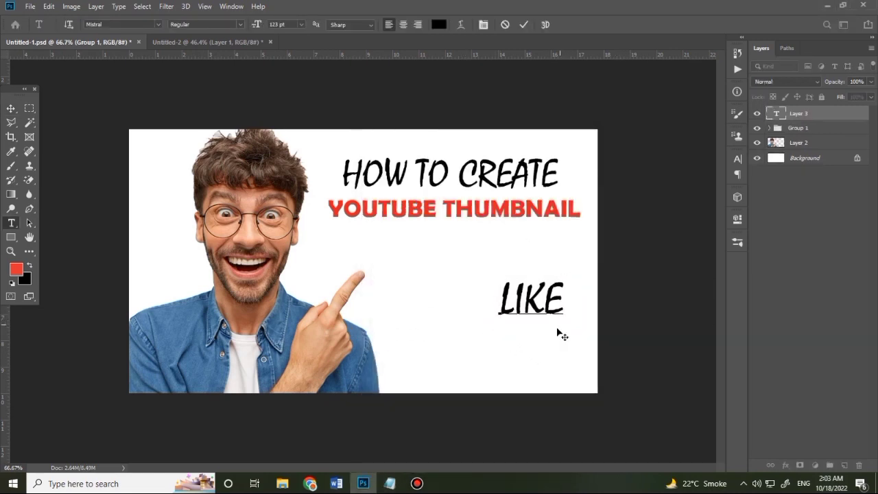
Step: Apply the YOUTUBE THUMBNAIL font, Berlin Sans FB Demi Bold, to the LIKE text
{"action": "key", "text": "ctrl+a"}
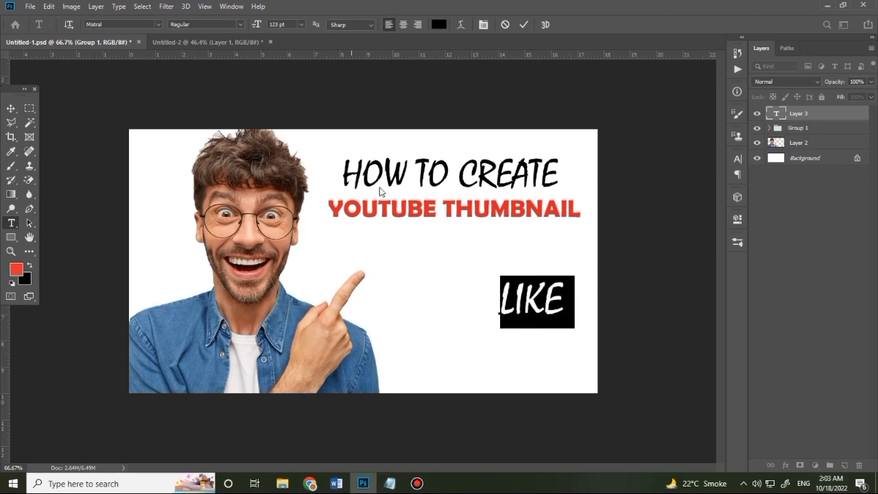
{"action": "left_click", "coordinate": [11, 108]}
{"action": "double_click", "coordinate": [424, 206]}
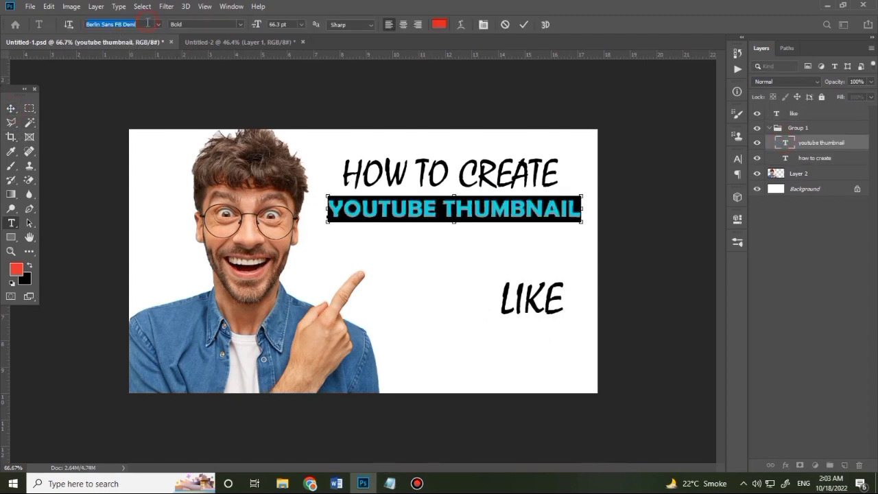
{"action": "left_click", "coordinate": [784, 158]}
{"action": "double_click", "coordinate": [785, 158]}
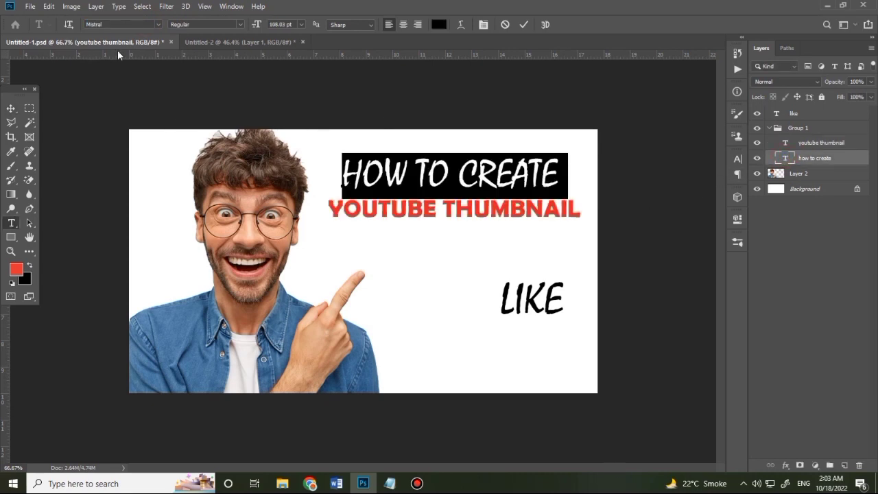
{"action": "left_click", "coordinate": [770, 128]}
{"action": "left_click", "coordinate": [777, 114]}
{"action": "double_click", "coordinate": [777, 114]}
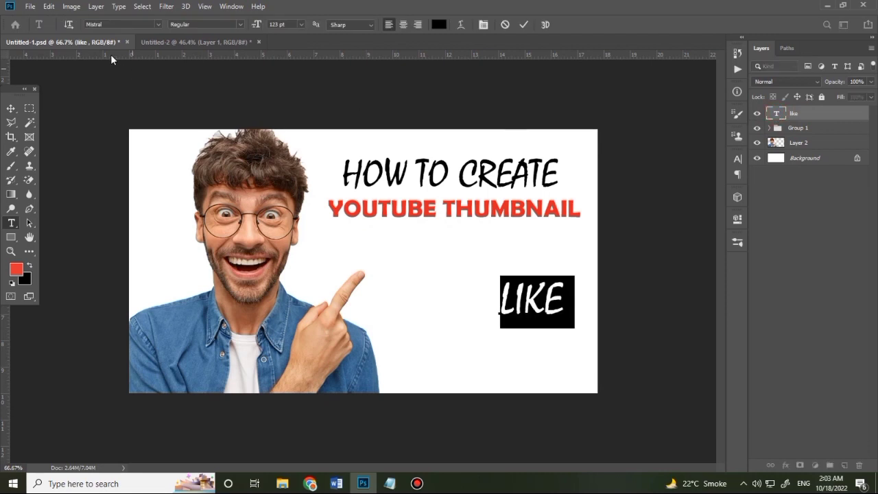
{"action": "left_click", "coordinate": [110, 24]}
{"action": "type", "text": "Berlin Sans FB Demi"}
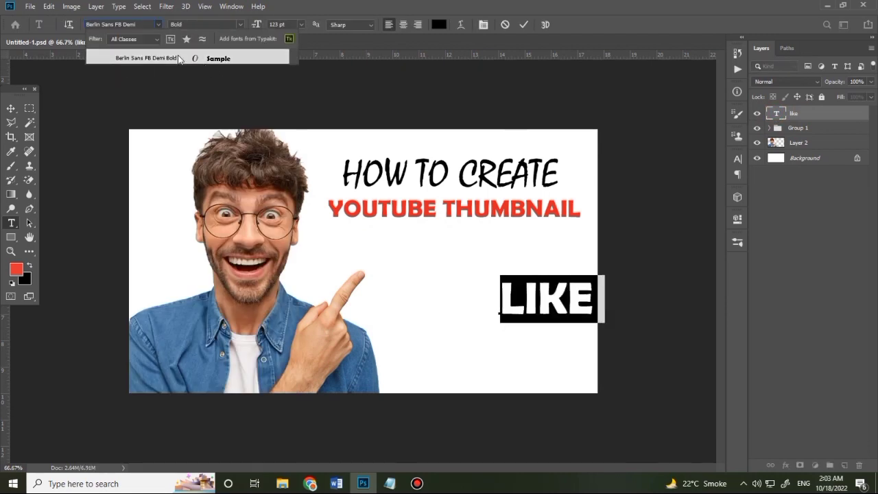